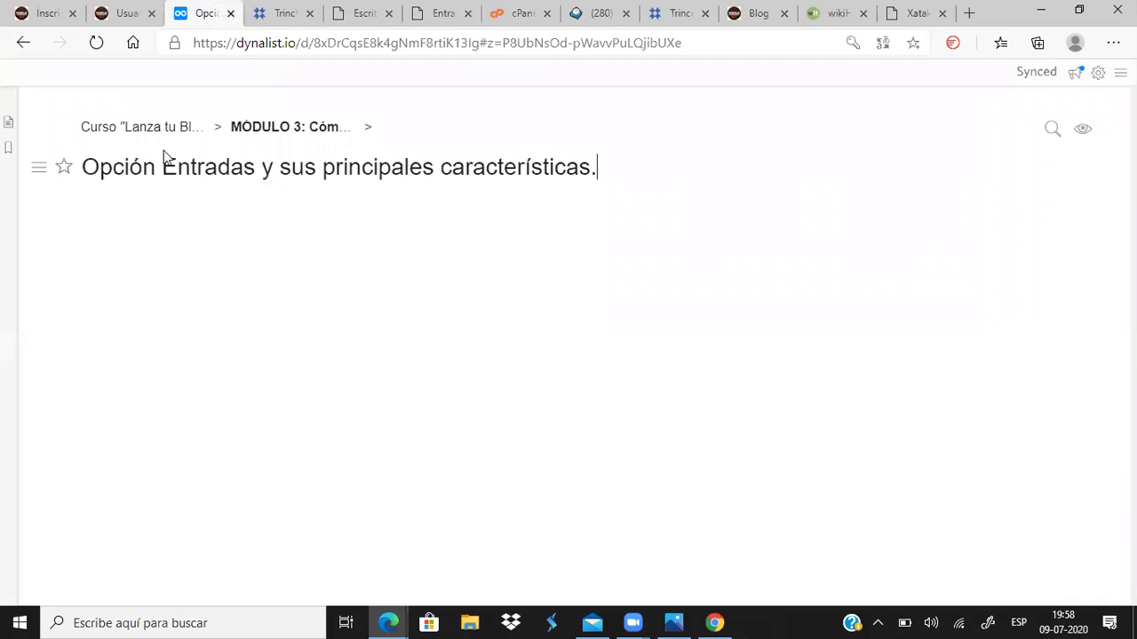
- Highlight the word "Entradas" in the outline heading and add an empty bullet beneath that heading
drag(156, 167, 245, 179)
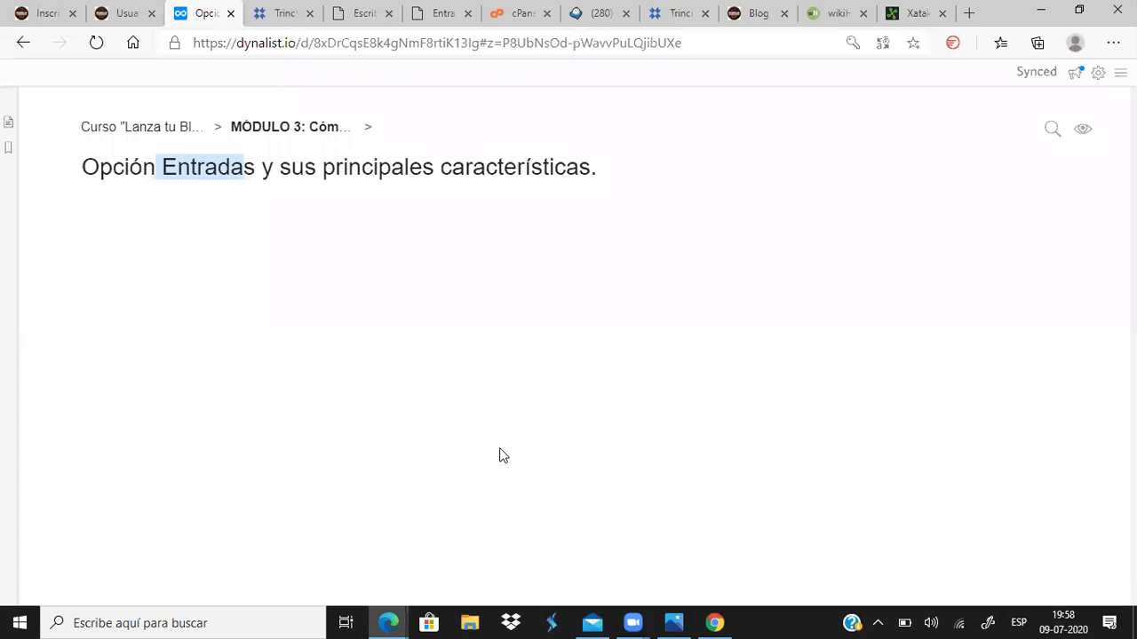
click(620, 193)
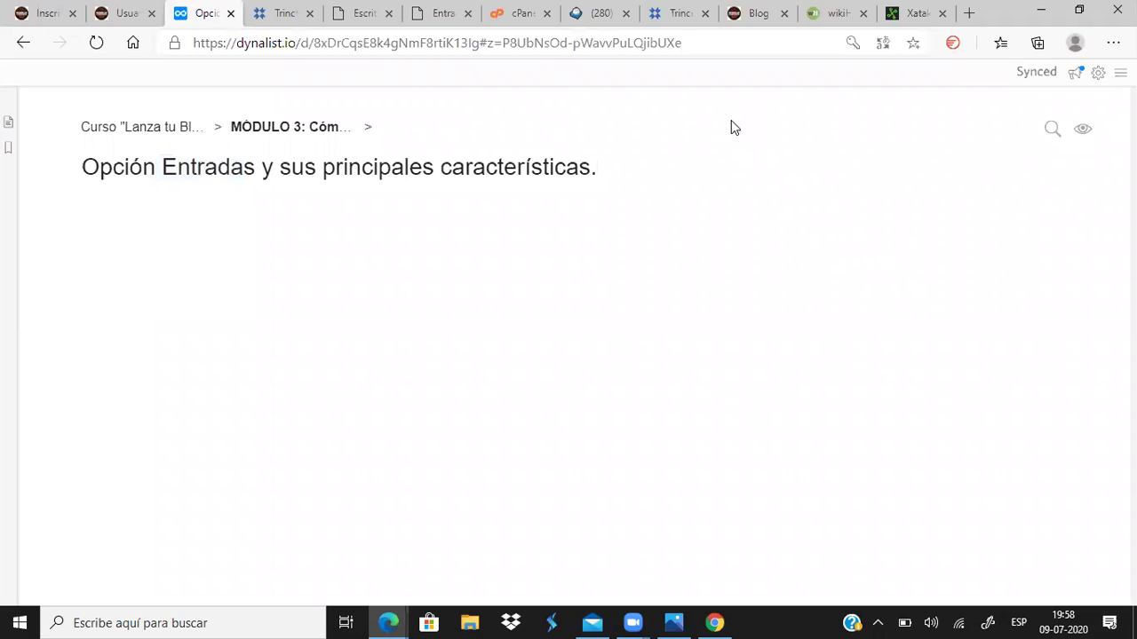
key(Return)
- Switch to the WordPress dashboard of Defiende tu Tesis and open the list of all entries
click(842, 16)
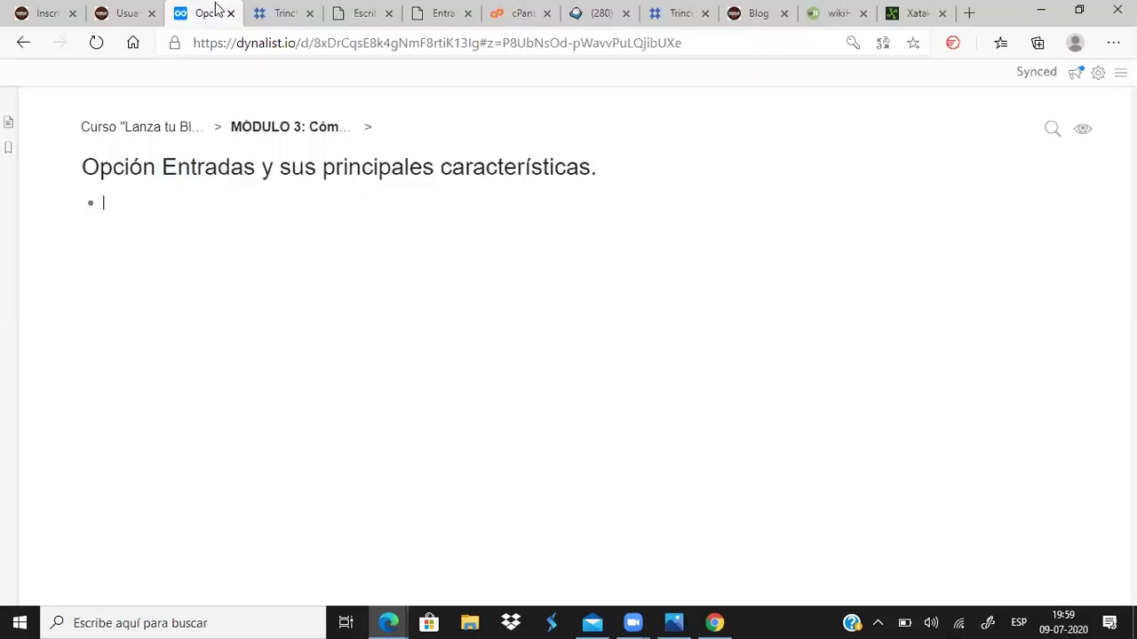
click(188, 14)
click(366, 13)
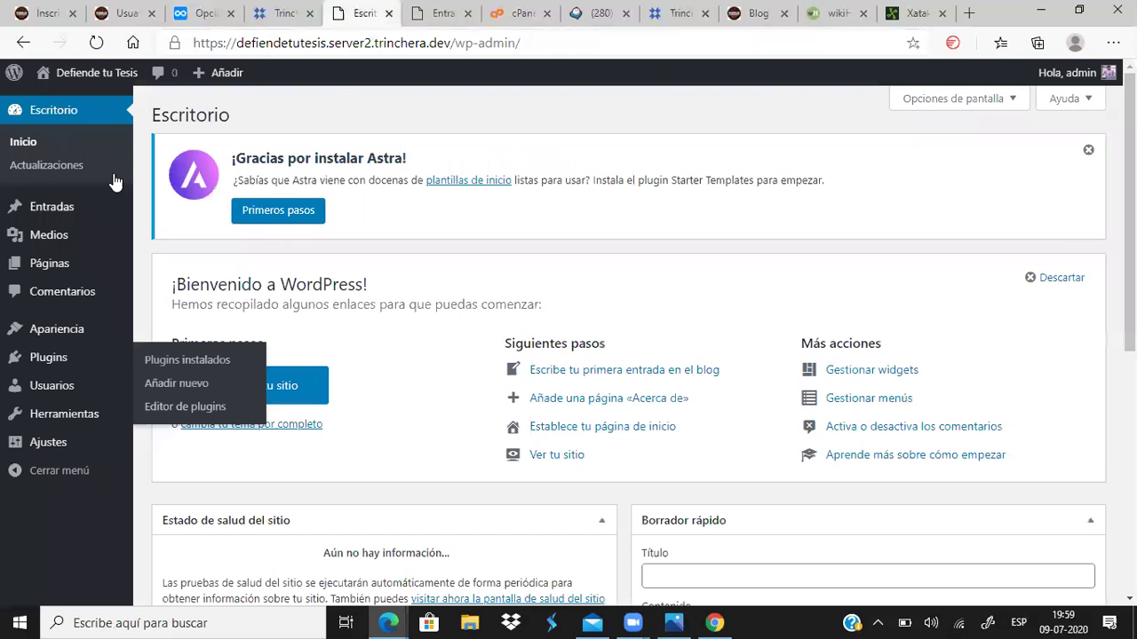
mouse_move(48, 218)
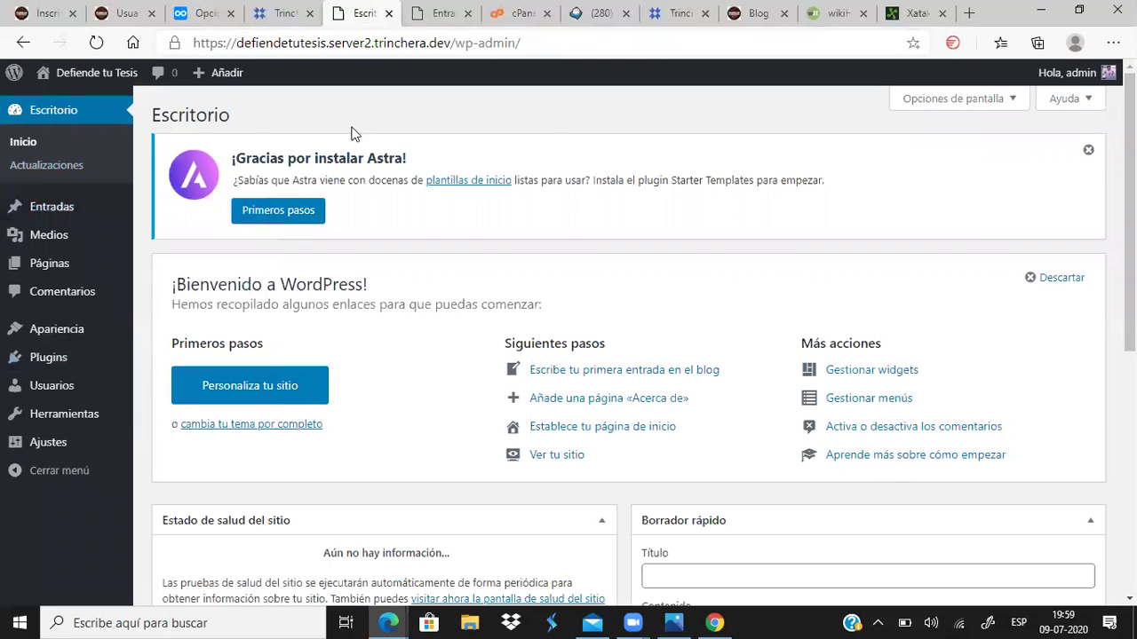
mouse_move(85, 209)
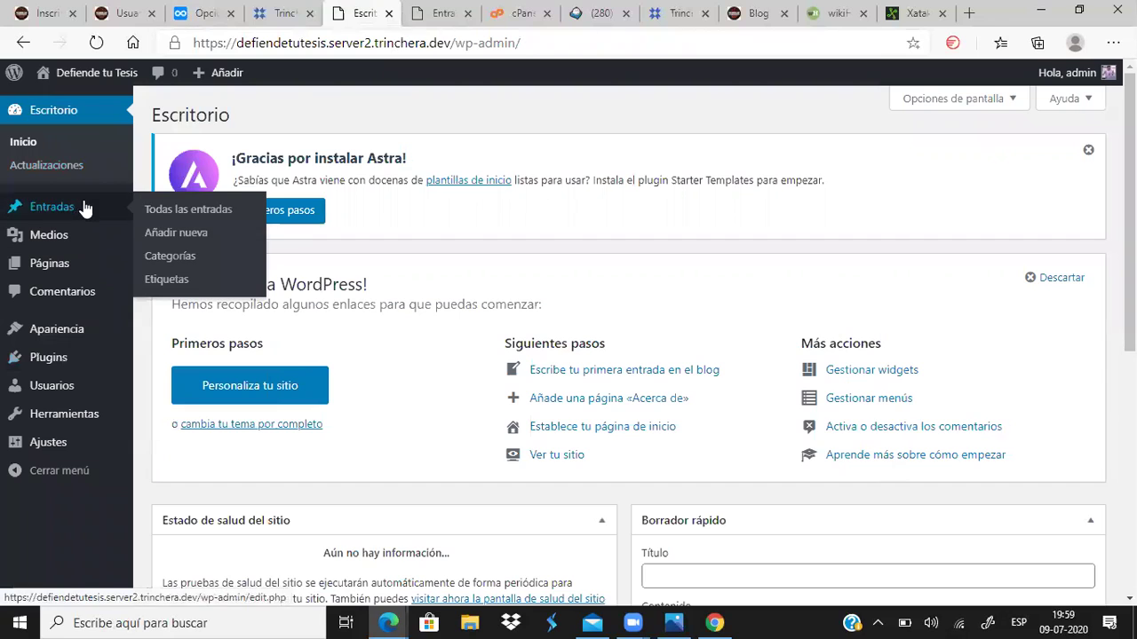
click(181, 216)
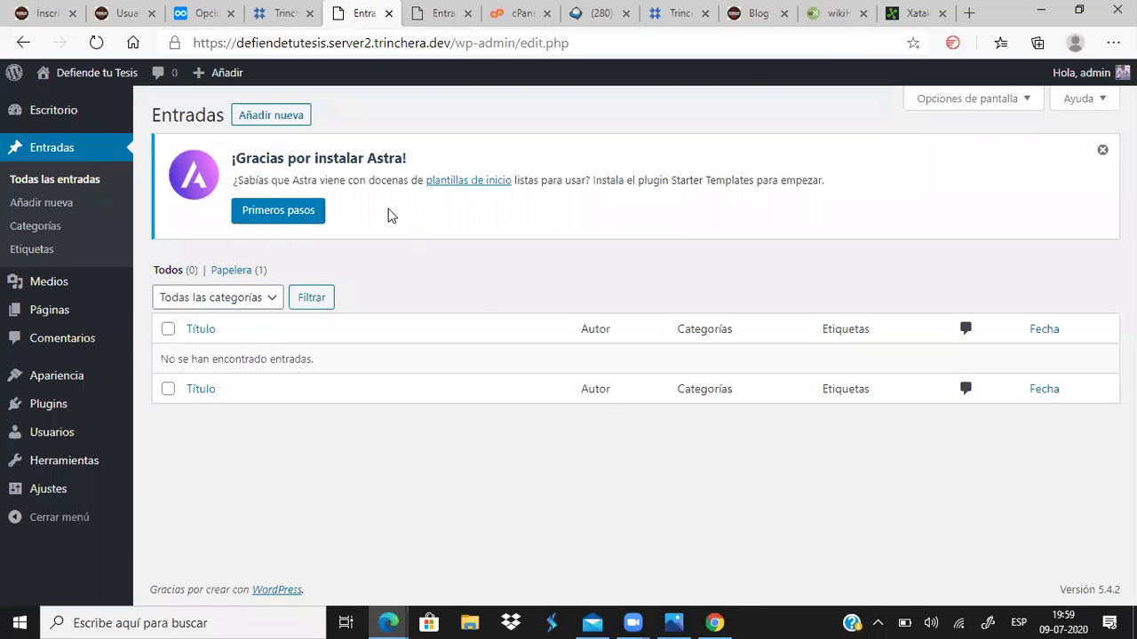
- Create a new entry and dismiss the block editor's welcome guide after advancing through its pages
click(286, 119)
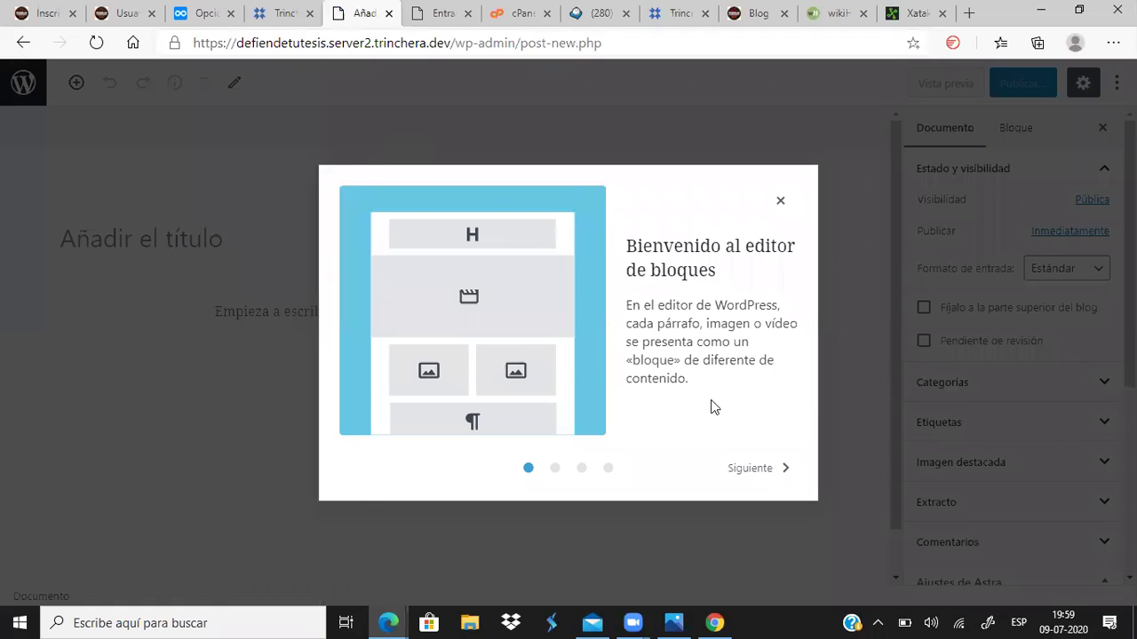
click(771, 470)
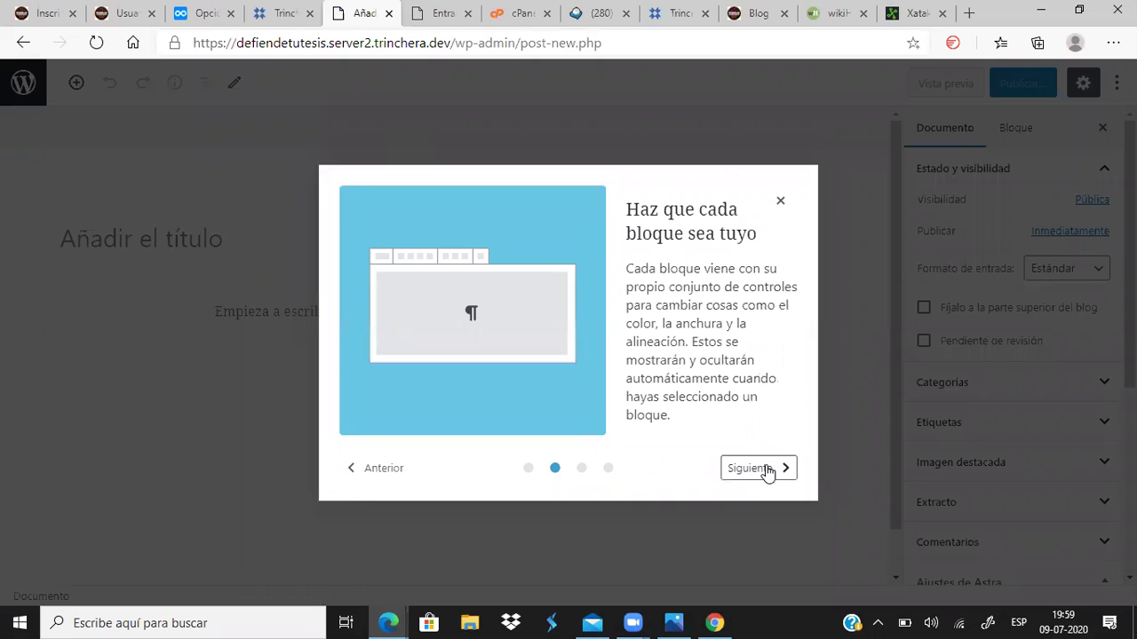
click(771, 470)
click(782, 202)
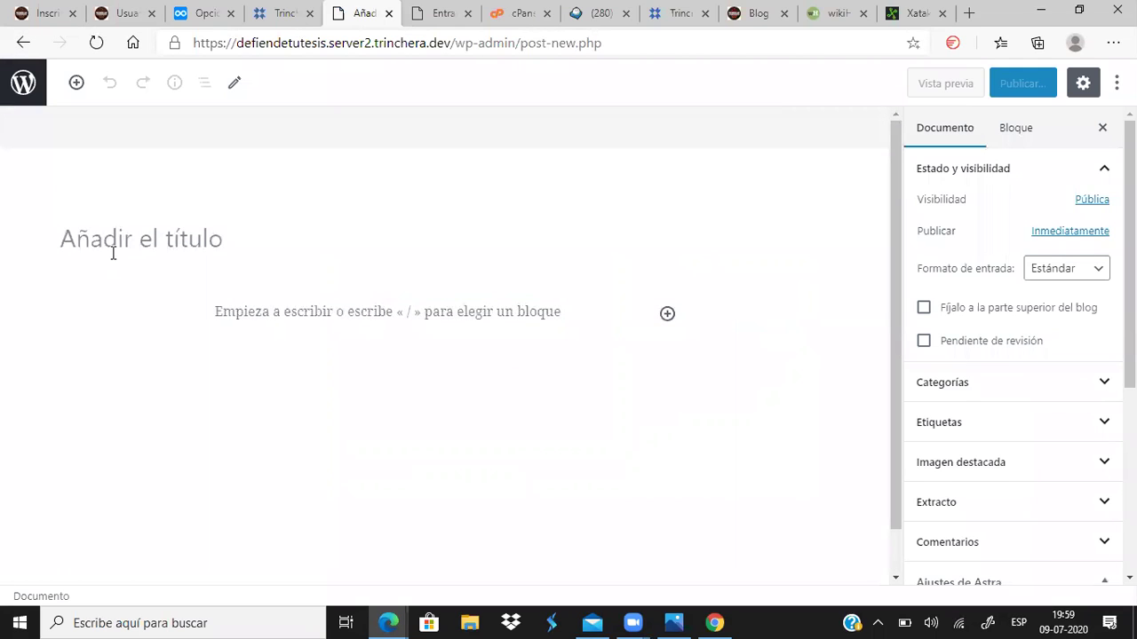
- Select the entry's title field and annotate it with a green freehand circle and an arrow along the field
click(67, 236)
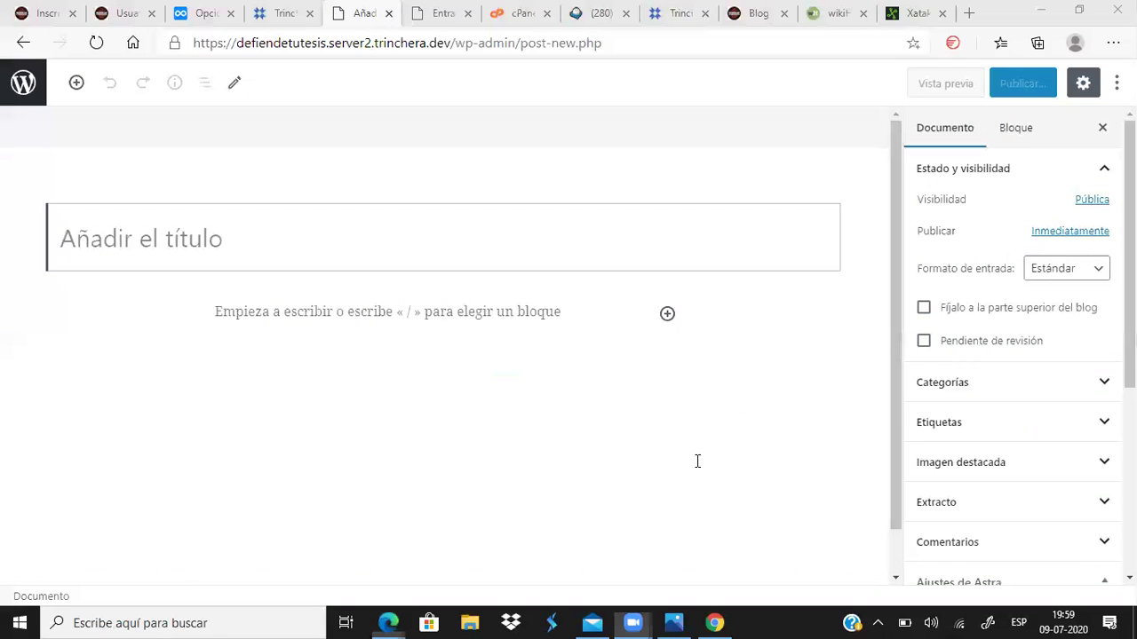
mouse_move(162, 176)
mouse_down()
mouse_move(75, 155)
mouse_move(71, 251)
mouse_move(319, 234)
mouse_move(138, 145)
mouse_up()
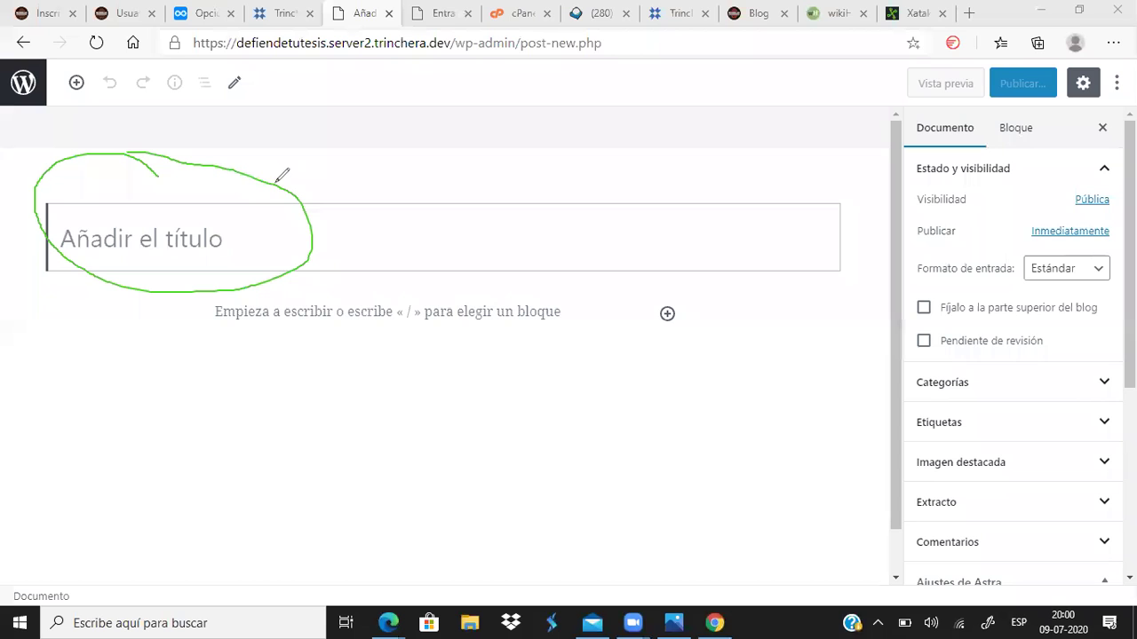
drag(284, 192, 414, 206)
- Annotate the entry's content area with a long red downward arrow and five roughly horizontal red lines representing the text
mouse_move(314, 294)
mouse_down()
mouse_move(363, 431)
mouse_move(348, 514)
mouse_move(300, 540)
mouse_up()
mouse_move(278, 499)
mouse_down()
mouse_move(307, 550)
mouse_move(380, 537)
mouse_up()
drag(198, 353, 607, 394)
mouse_move(224, 384)
mouse_down()
mouse_move(582, 401)
mouse_move(565, 413)
mouse_up()
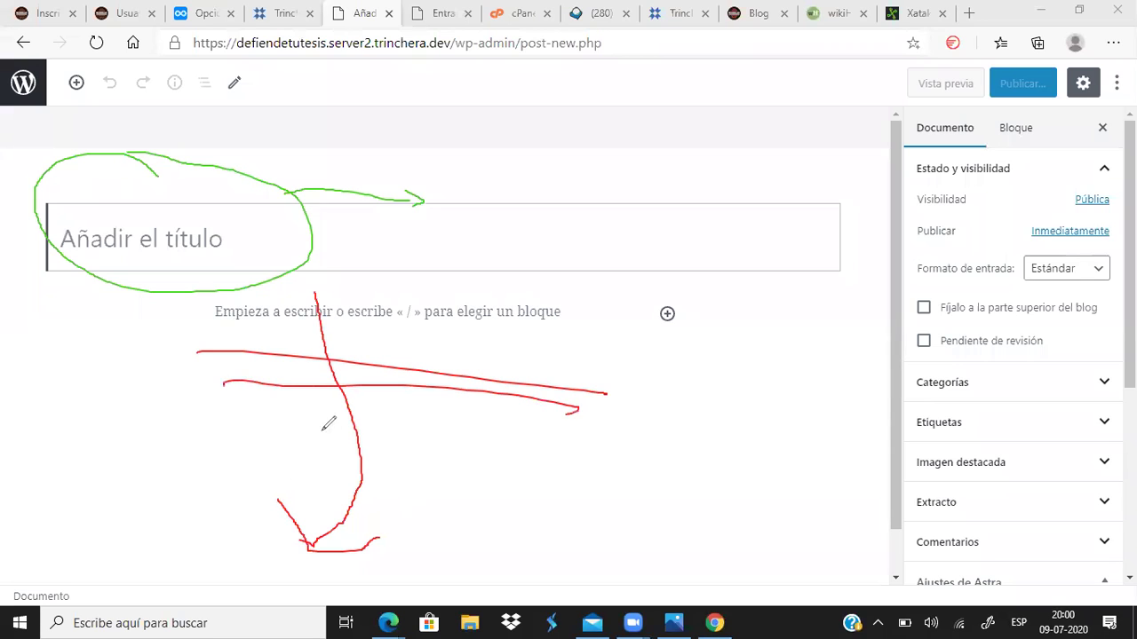
drag(236, 411, 546, 440)
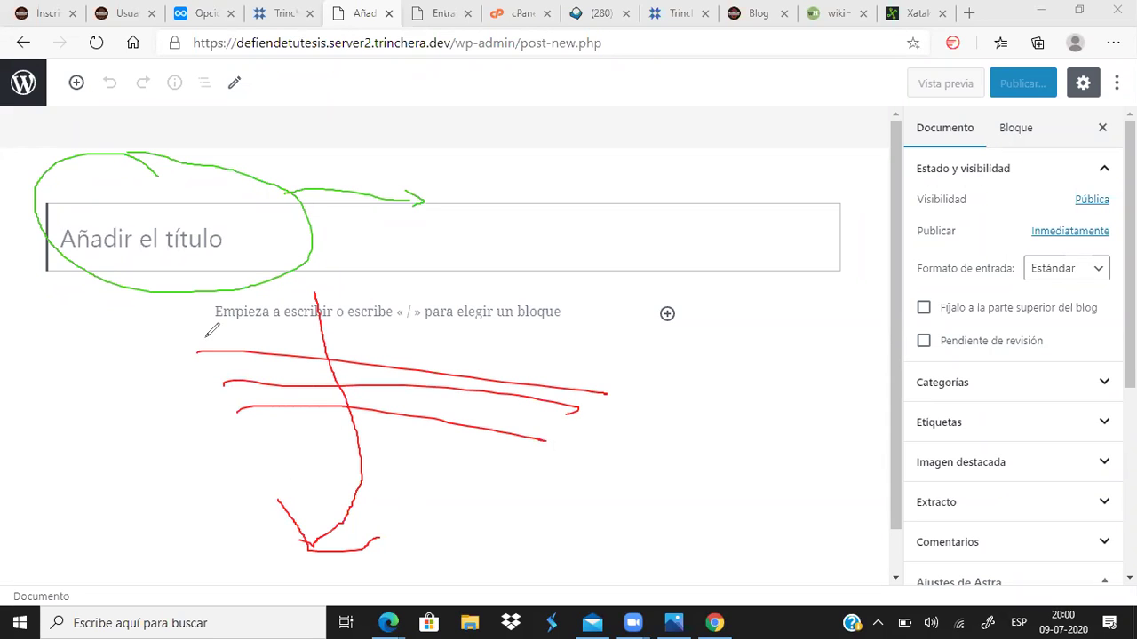
mouse_move(213, 453)
mouse_down()
mouse_move(453, 485)
mouse_move(537, 511)
mouse_up()
drag(197, 501, 453, 519)
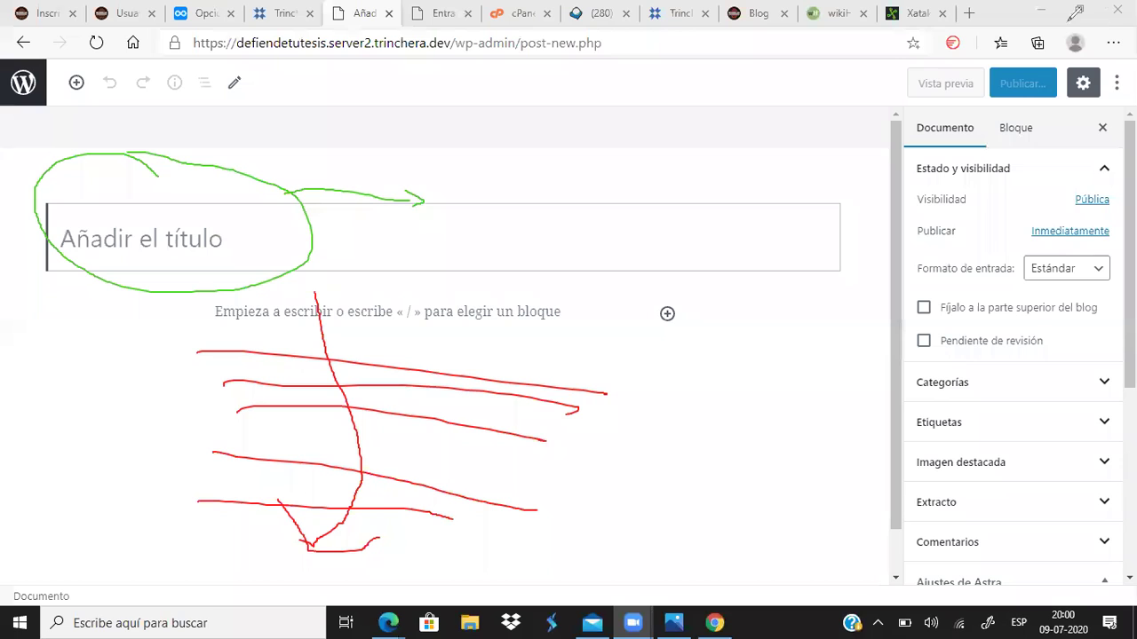
- Circle the Documento and Bloque labels in red and draw a dark green arrow pointing at Categorías
mouse_move(946, 103)
mouse_down()
mouse_move(954, 153)
mouse_move(967, 110)
mouse_move(999, 135)
mouse_move(1061, 131)
mouse_move(1032, 125)
mouse_up()
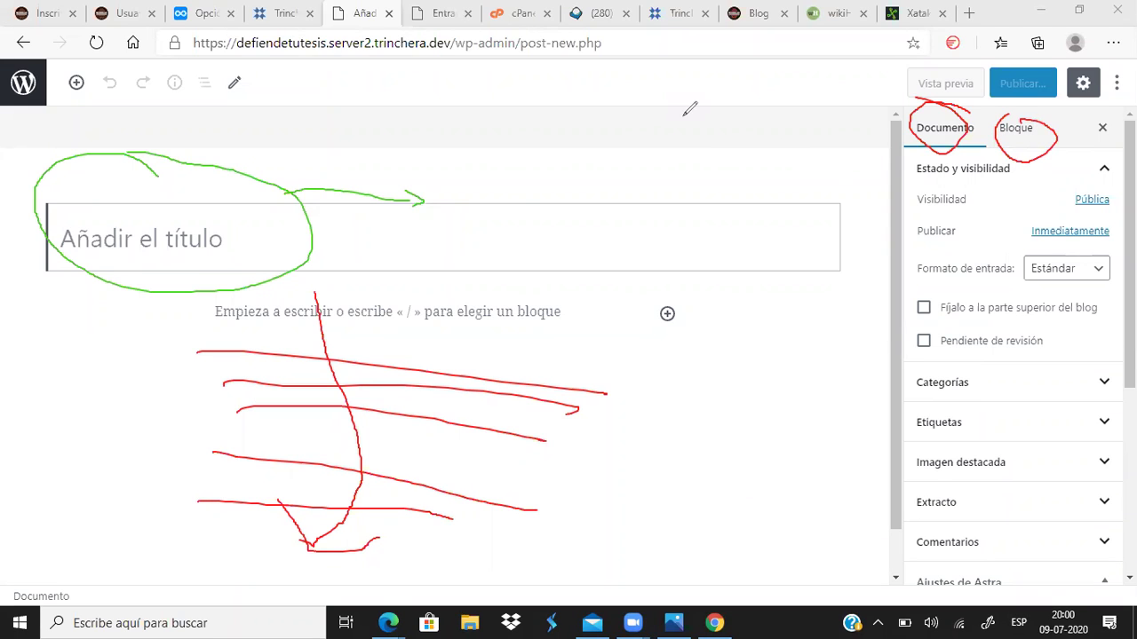
mouse_move(773, 409)
mouse_down()
mouse_move(888, 371)
mouse_move(899, 380)
mouse_move(880, 404)
mouse_up()
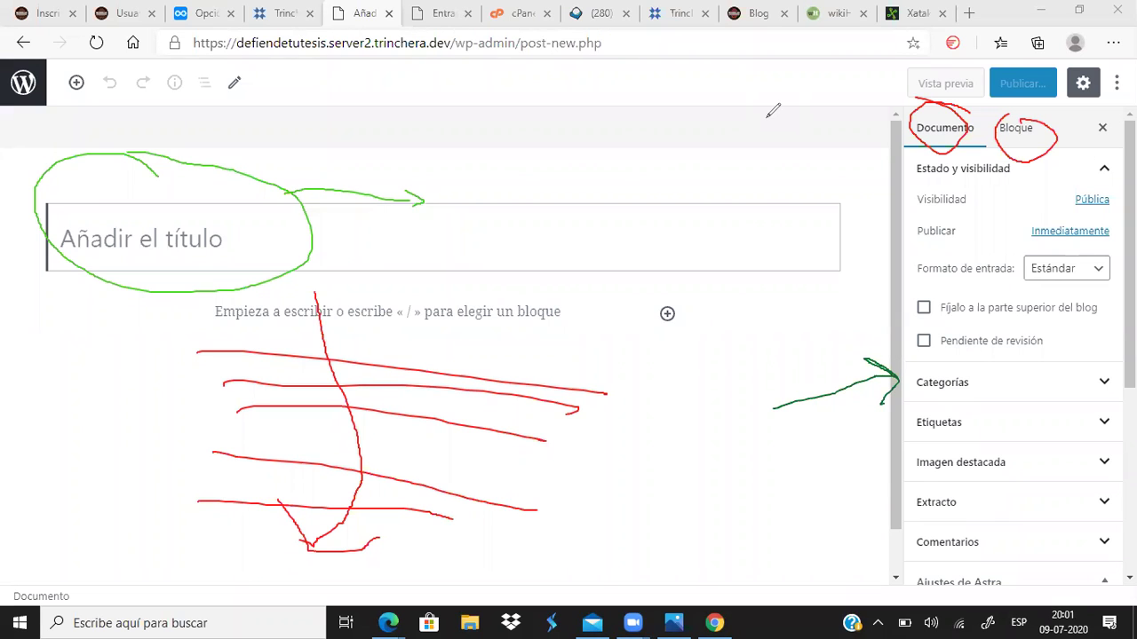
- Expand the Categorías and Imagen destacada sections in the entry's document settings
click(1080, 381)
scroll(1051, 404, down, 1)
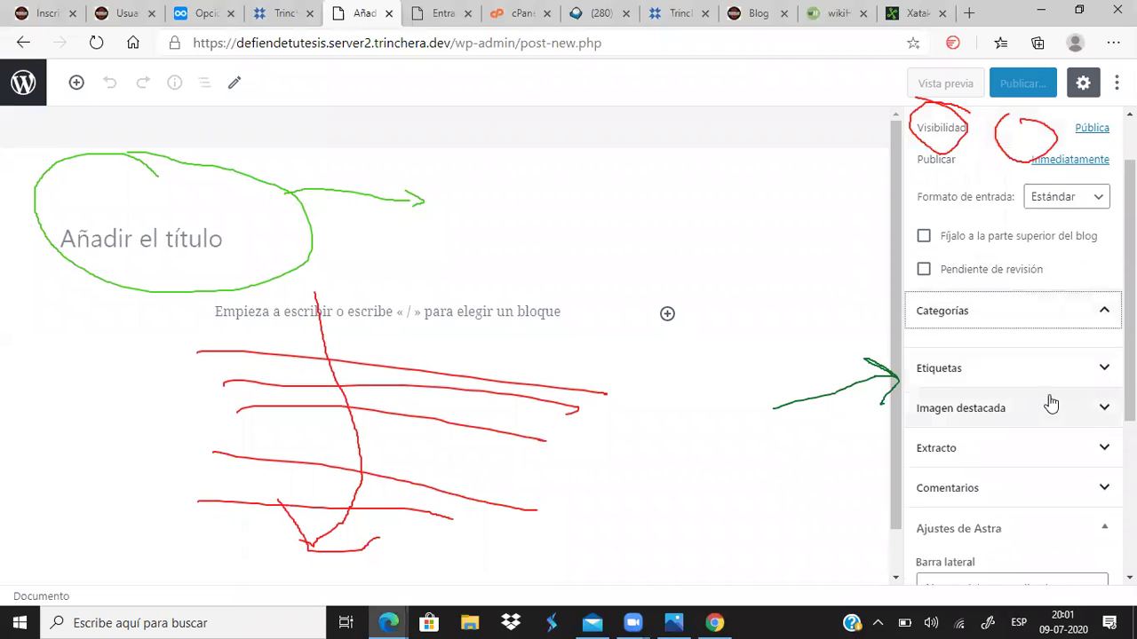
scroll(1051, 404, down, 1)
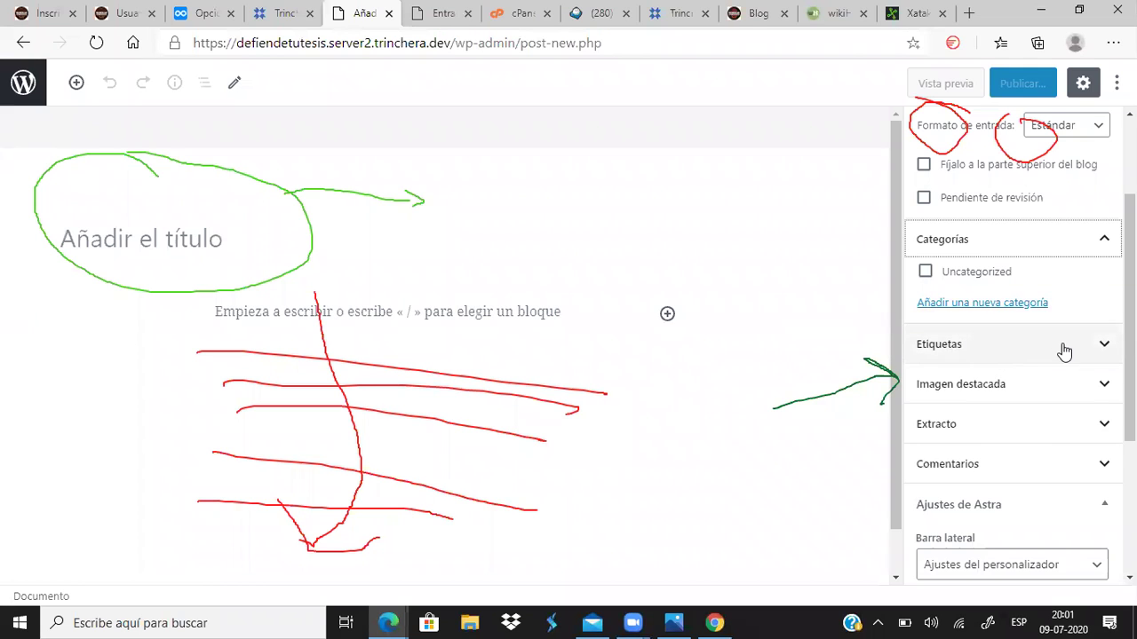
scroll(1061, 350, down, 1)
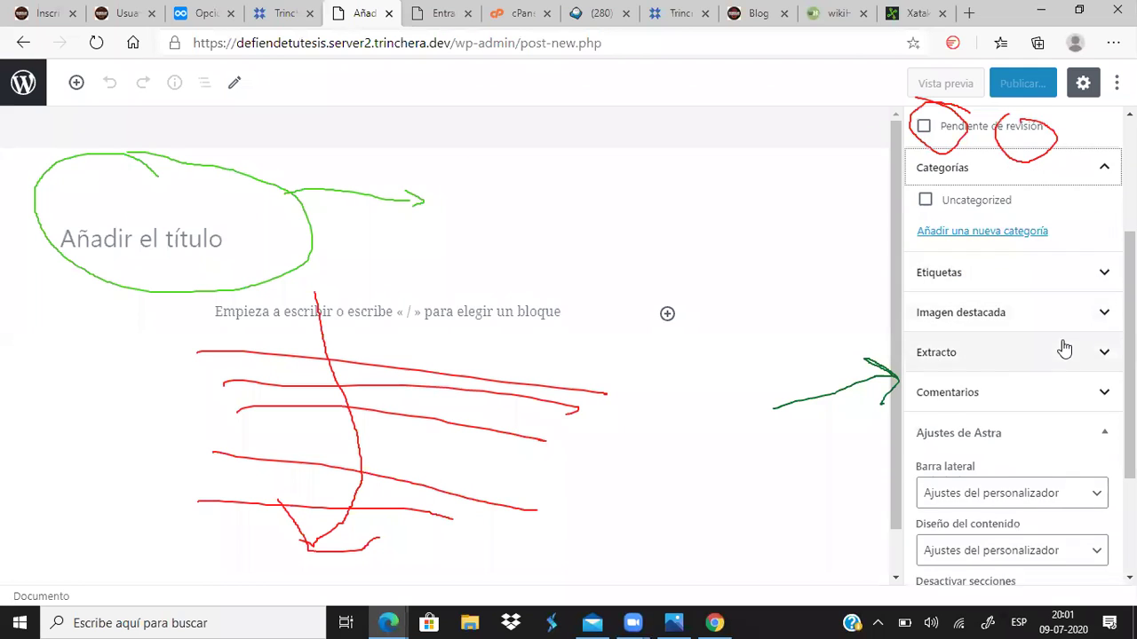
click(983, 318)
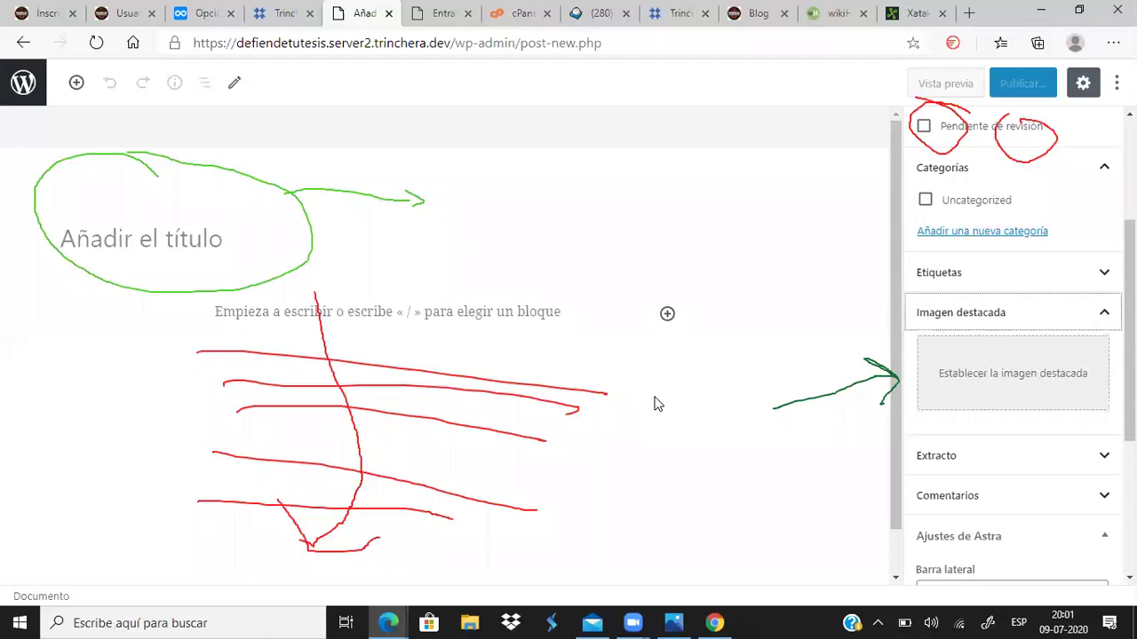
- Review the entry's document settings from visibility and categories through the featured image to the Ajustes de Astra options
scroll(1059, 340, down, 2)
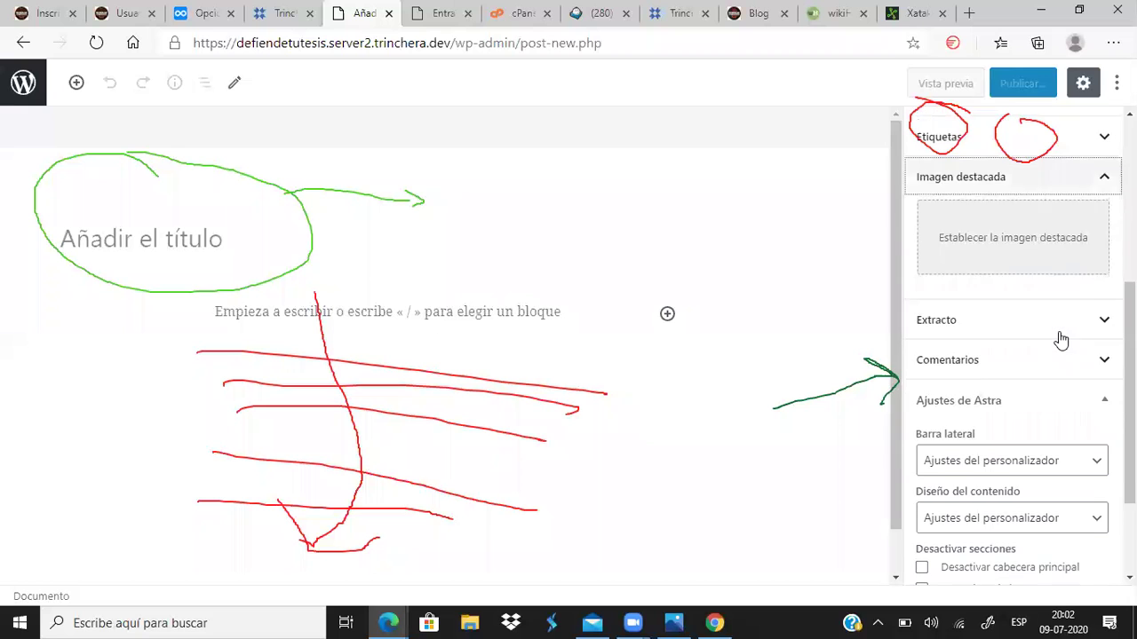
scroll(1060, 338, down, 2)
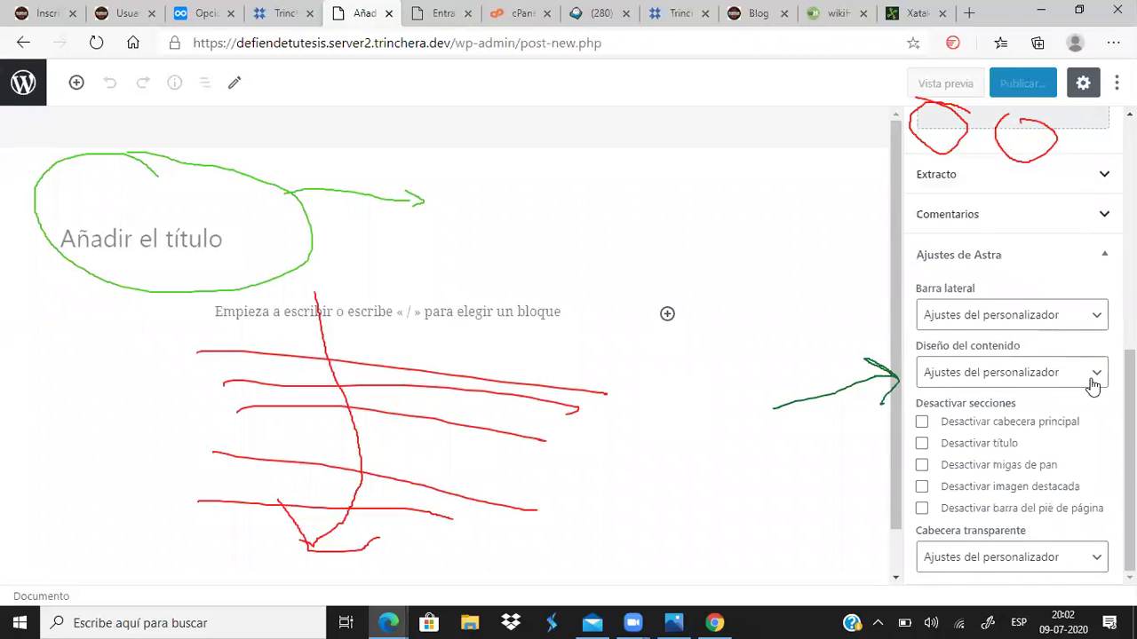
scroll(1085, 385, up, 4)
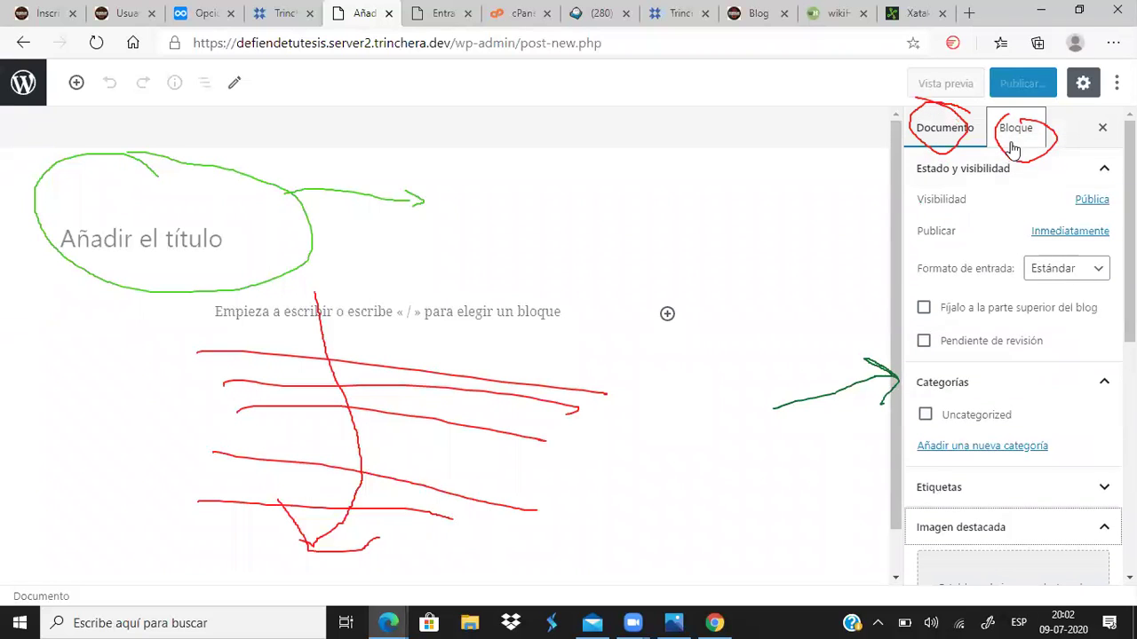
scroll(1022, 321, down, 1)
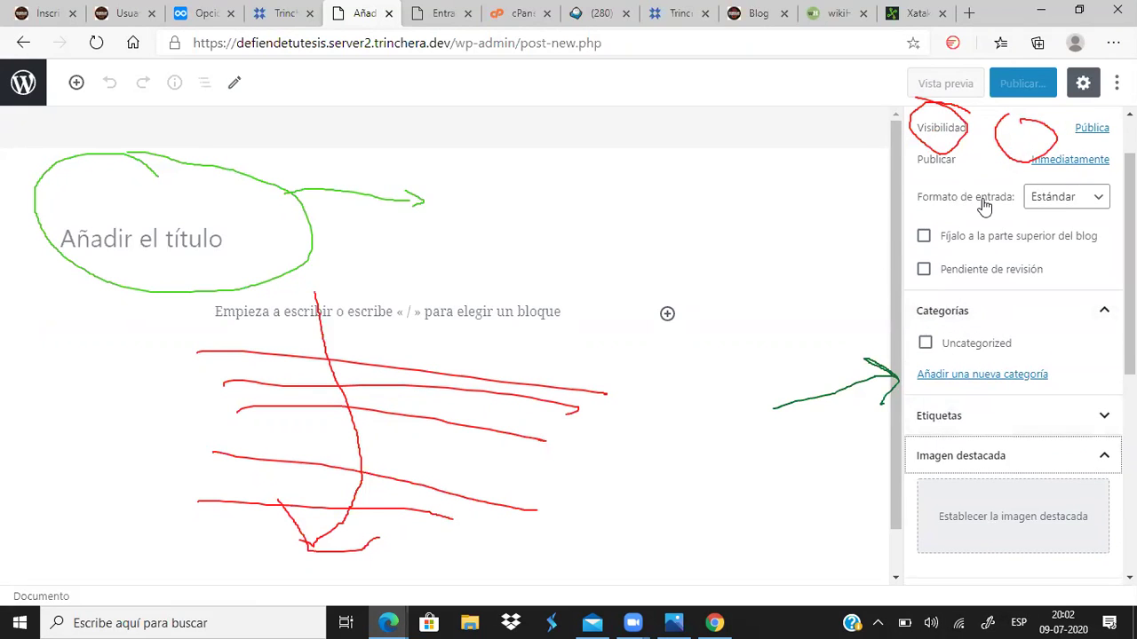
scroll(984, 206, down, 2)
scroll(981, 251, up, 1)
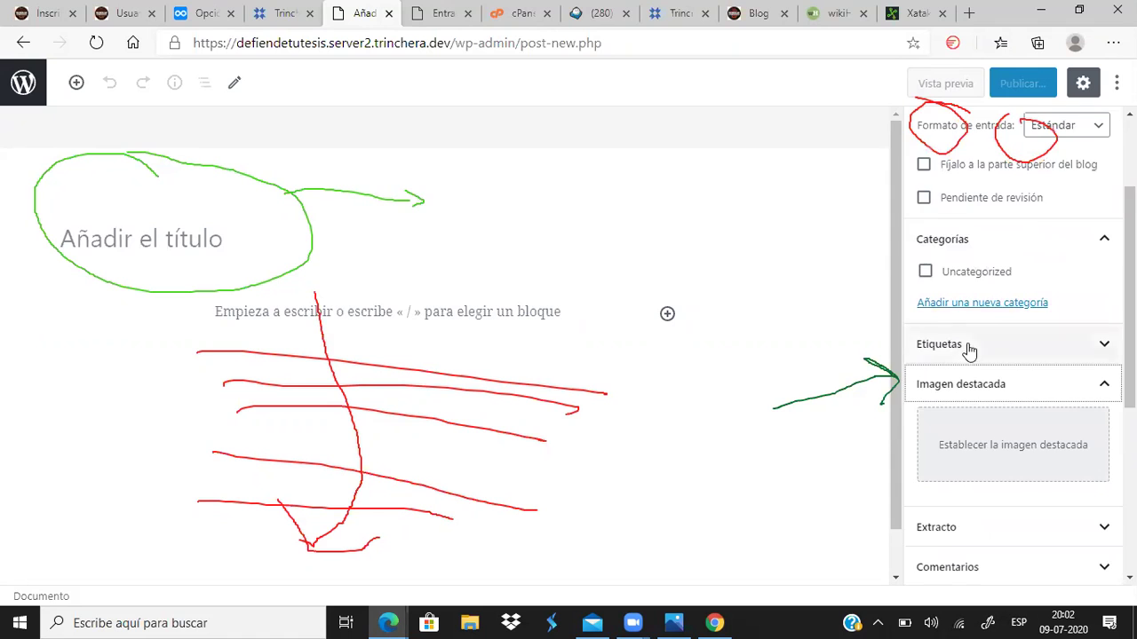
scroll(955, 369, down, 1)
scroll(957, 375, down, 3)
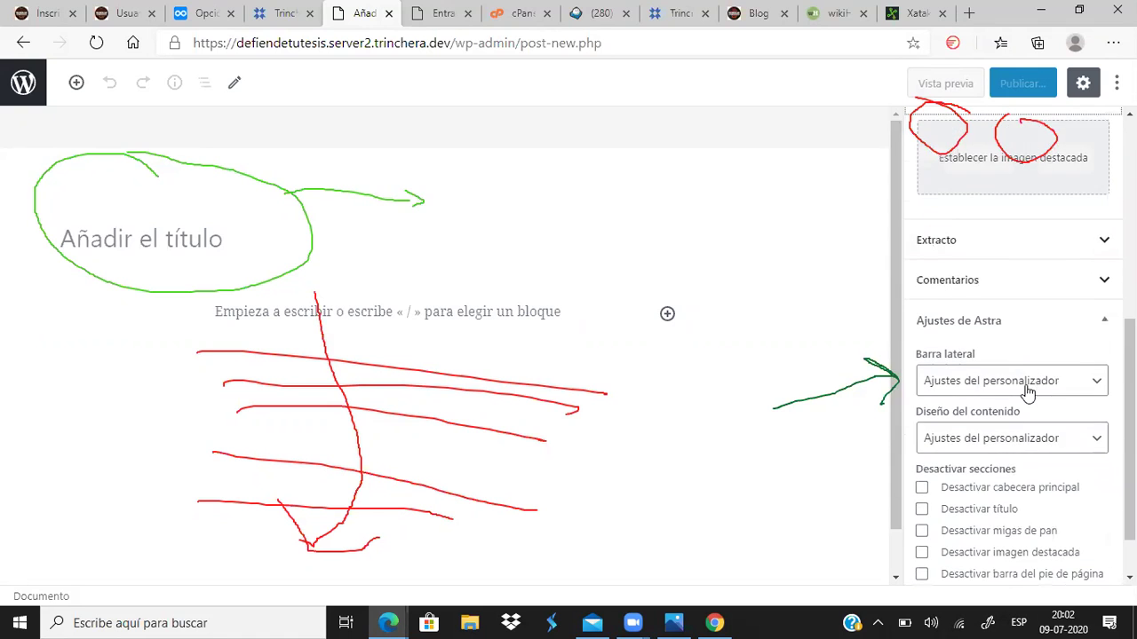
scroll(1023, 417, up, 4)
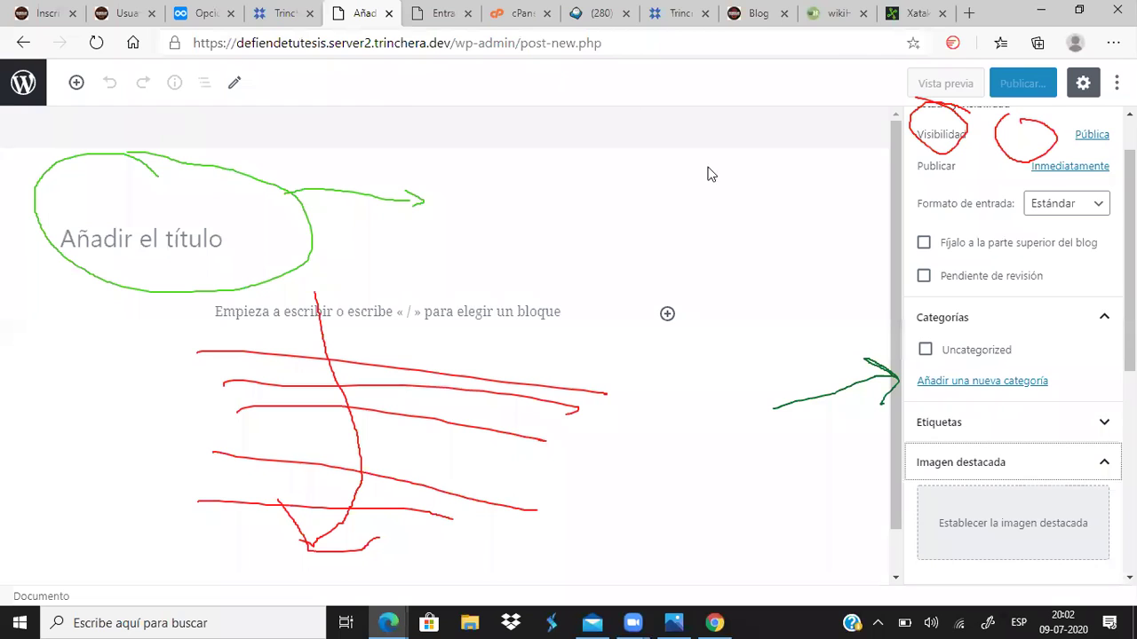